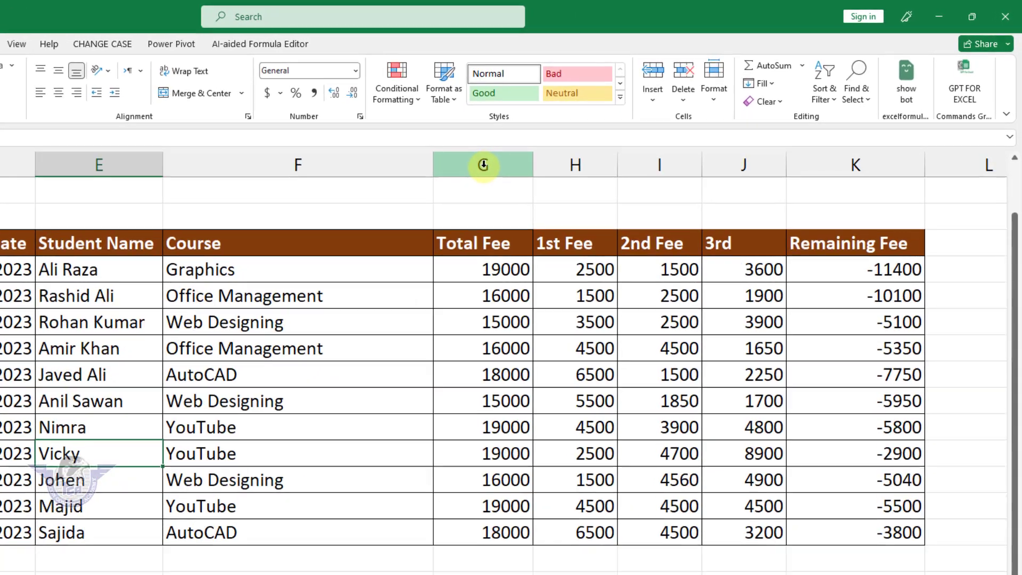
# Hide the fee columns G through K, from Total Fee to Remaining Fee.
pyautogui.click(637, 128)
pyautogui.moveTo(521, 167); pyautogui.dragTo(736, 165)
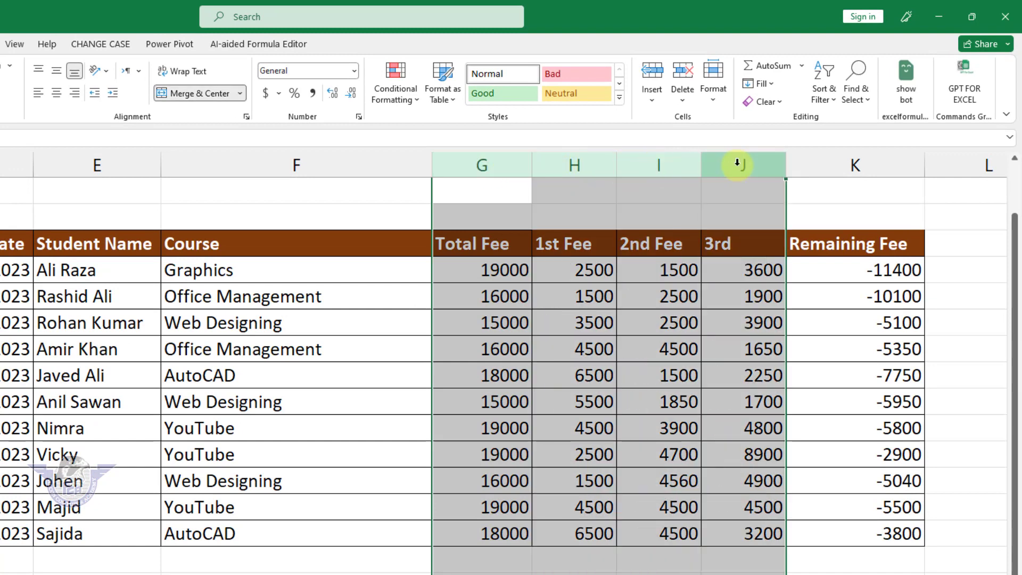
pyautogui.moveTo(486, 165); pyautogui.dragTo(807, 181)
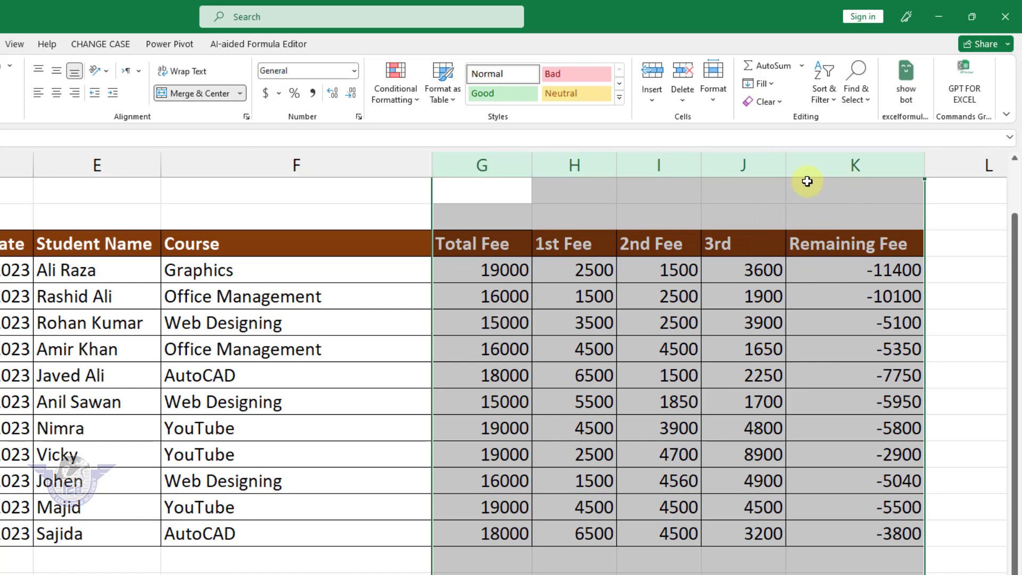
pyautogui.rightClick(562, 165)
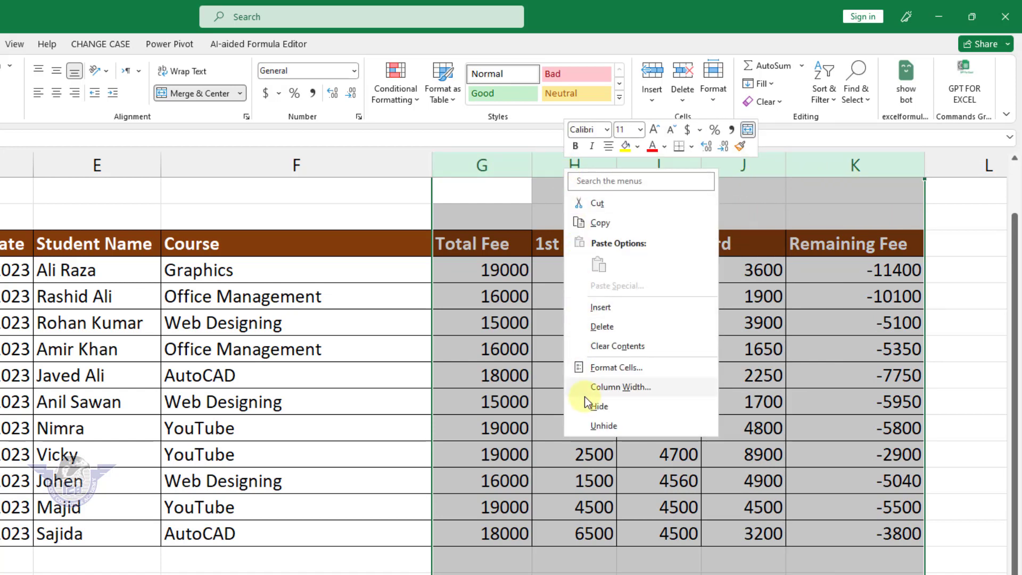
pyautogui.click(597, 407)
pyautogui.click(598, 407)
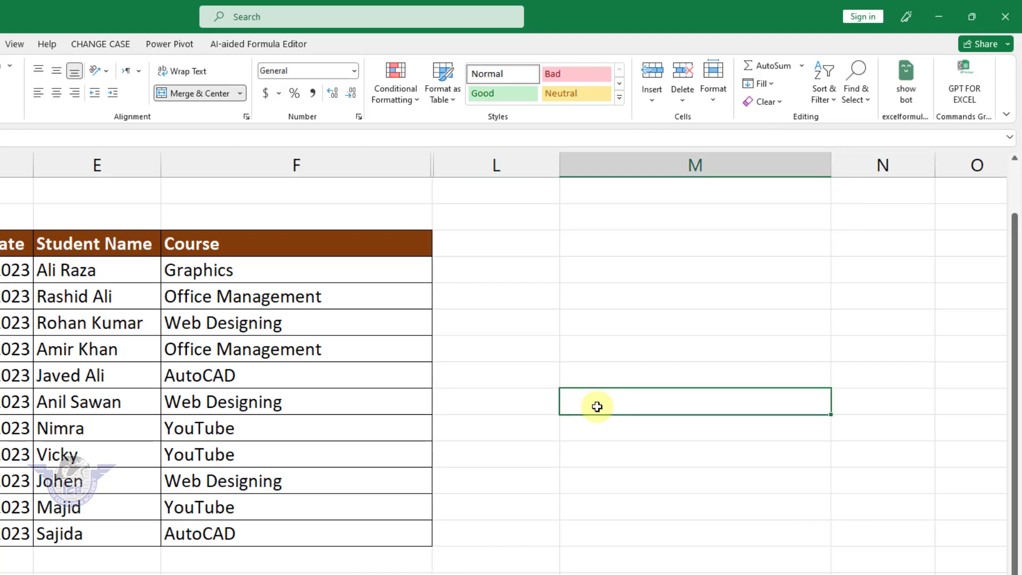
# Unhide the hidden columns between F and L.
pyautogui.moveTo(391, 169); pyautogui.dragTo(474, 169)
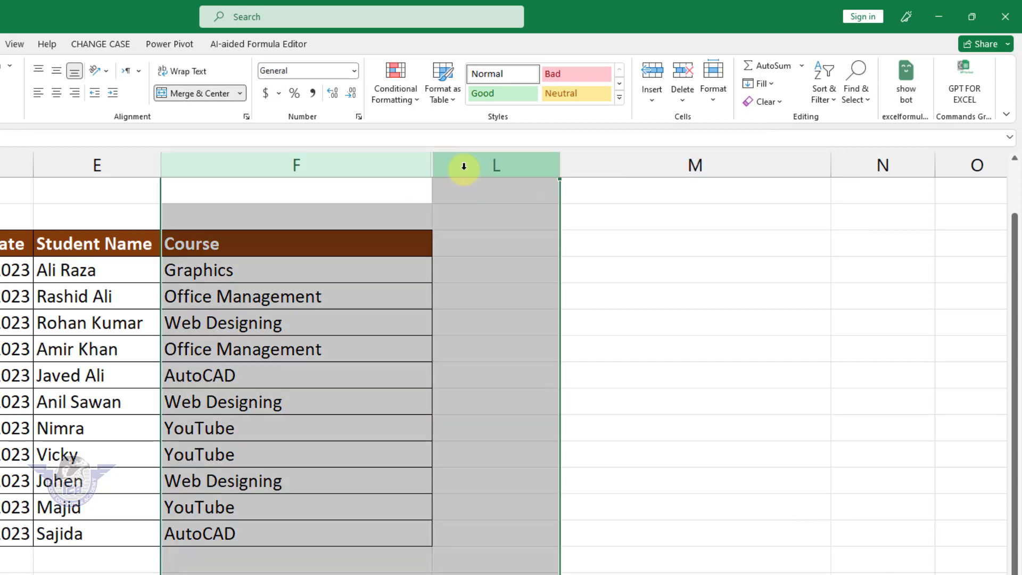
pyautogui.rightClick(464, 166)
pyautogui.click(513, 427)
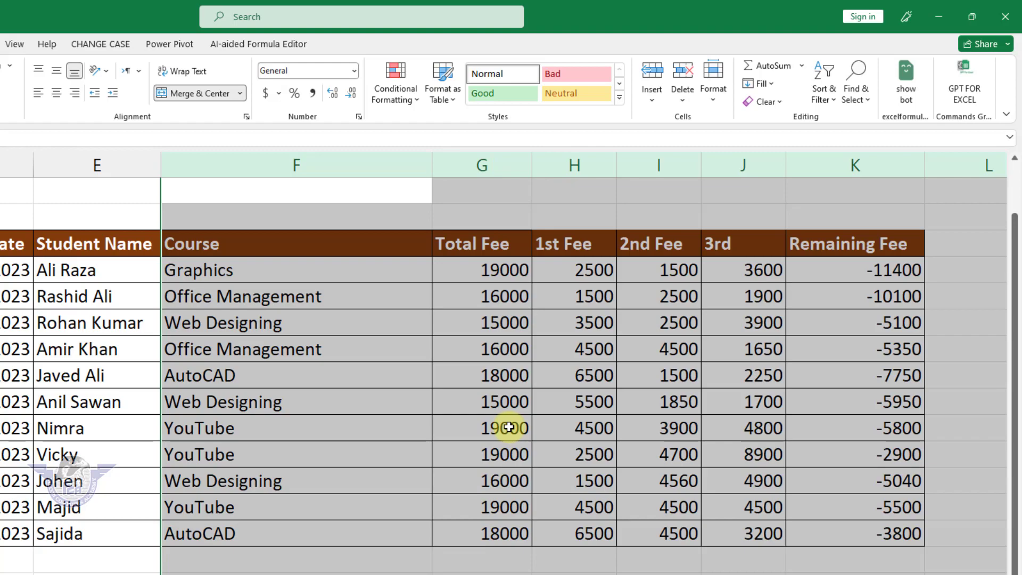
pyautogui.click(507, 427)
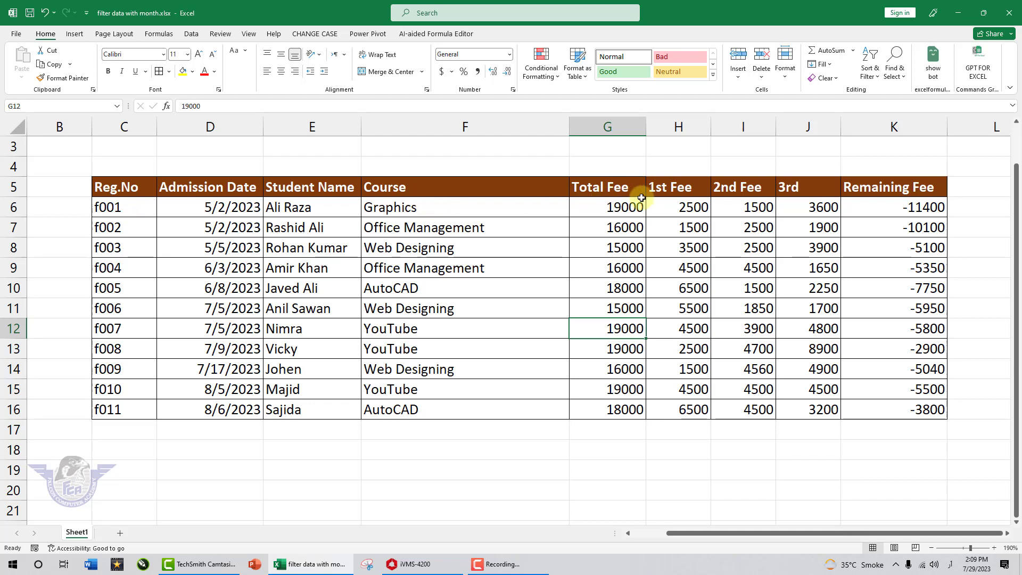
# Group columns G through K, and collapse and re-expand the group with its outline control.
pyautogui.moveTo(620, 127); pyautogui.dragTo(897, 134)
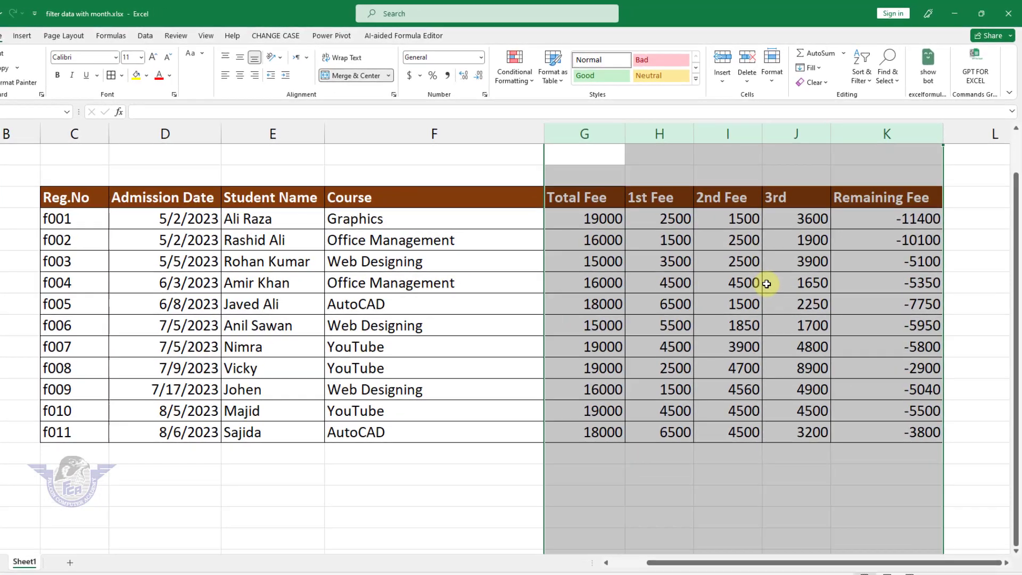
pyautogui.hotkey('alt', 'shift', 'Right')
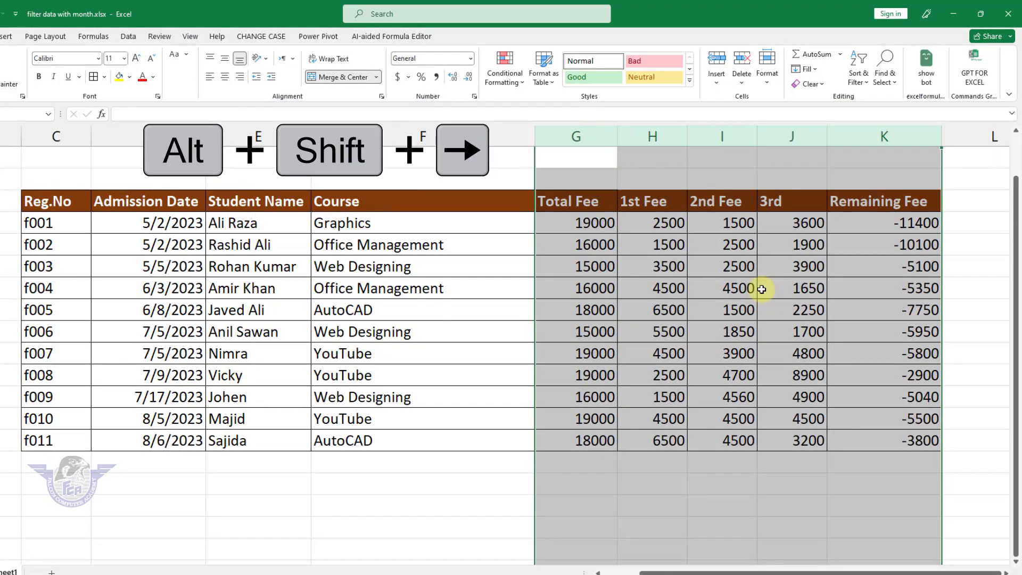
pyautogui.hotkey('alt', 'shift', 'Right')
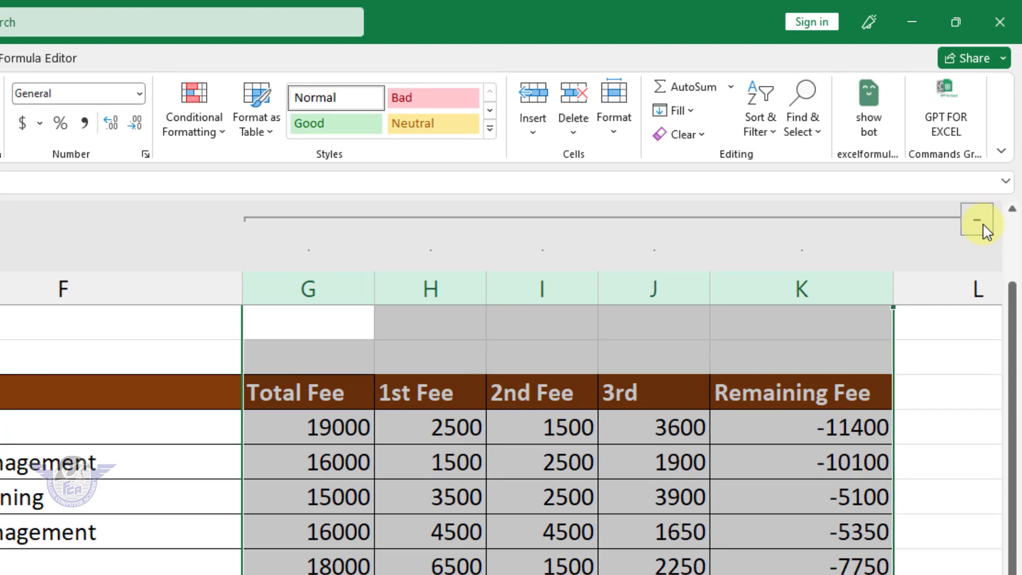
pyautogui.click(985, 229)
pyautogui.click(386, 493)
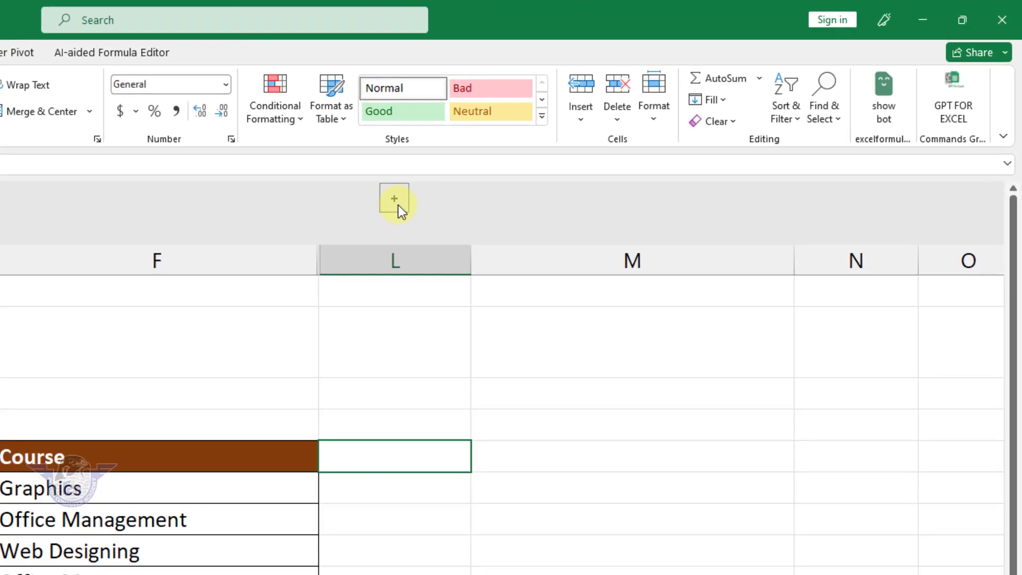
pyautogui.click(587, 137)
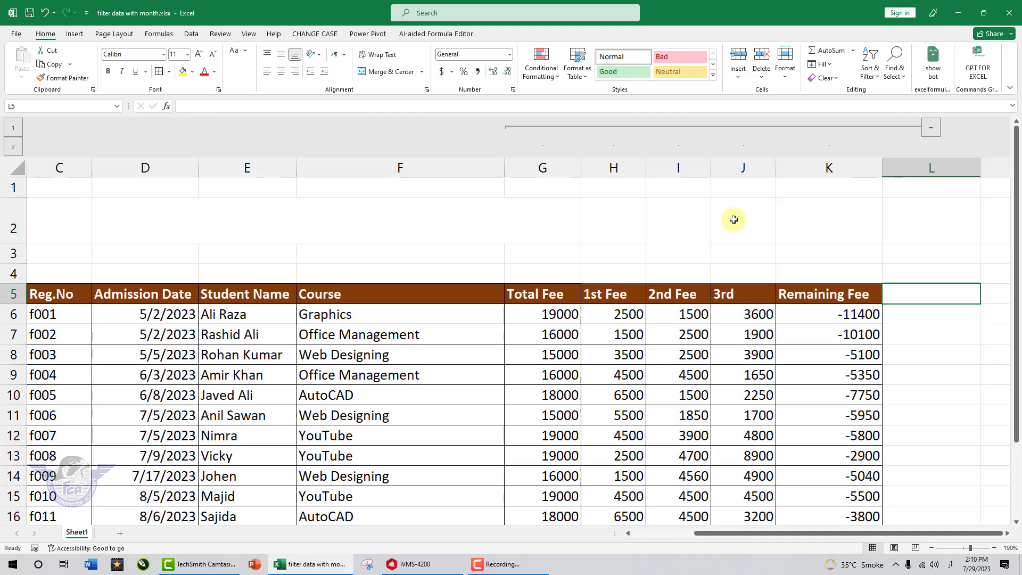
# Ungroup the fee columns G through K to remove their outline.
pyautogui.hotkey('alt', 'shift', 'Left')
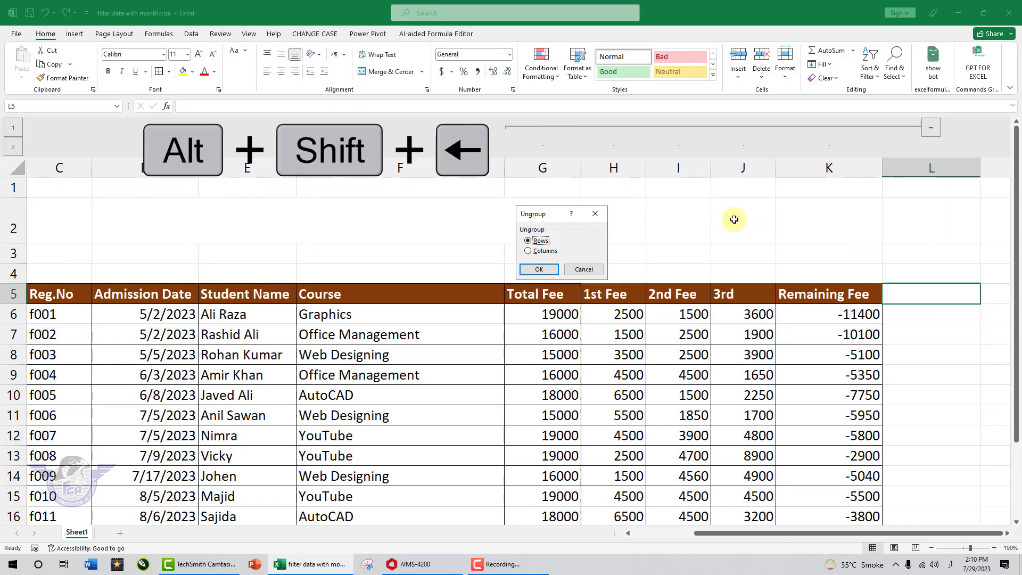
pyautogui.click(584, 270)
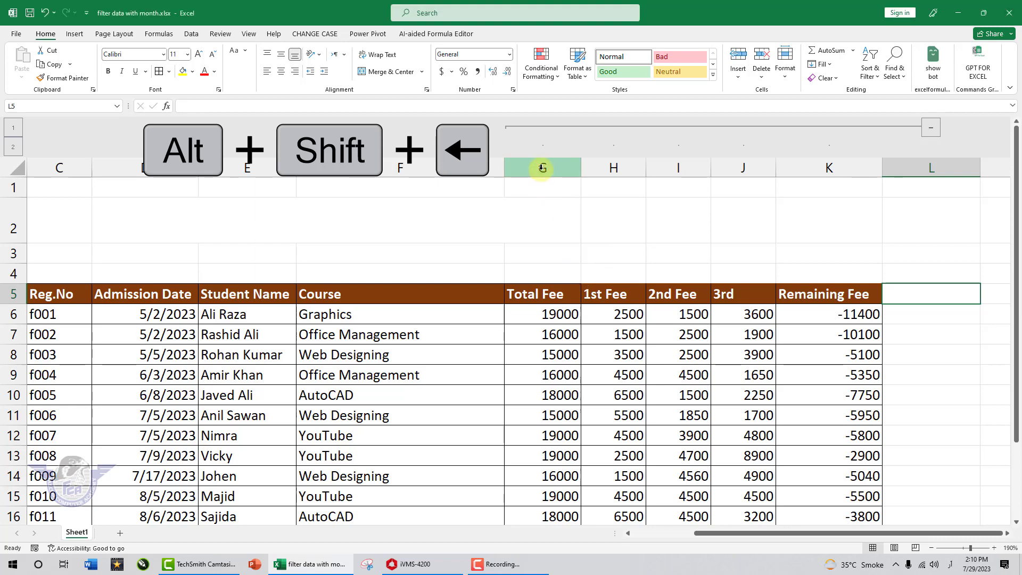
pyautogui.moveTo(543, 168); pyautogui.dragTo(836, 169)
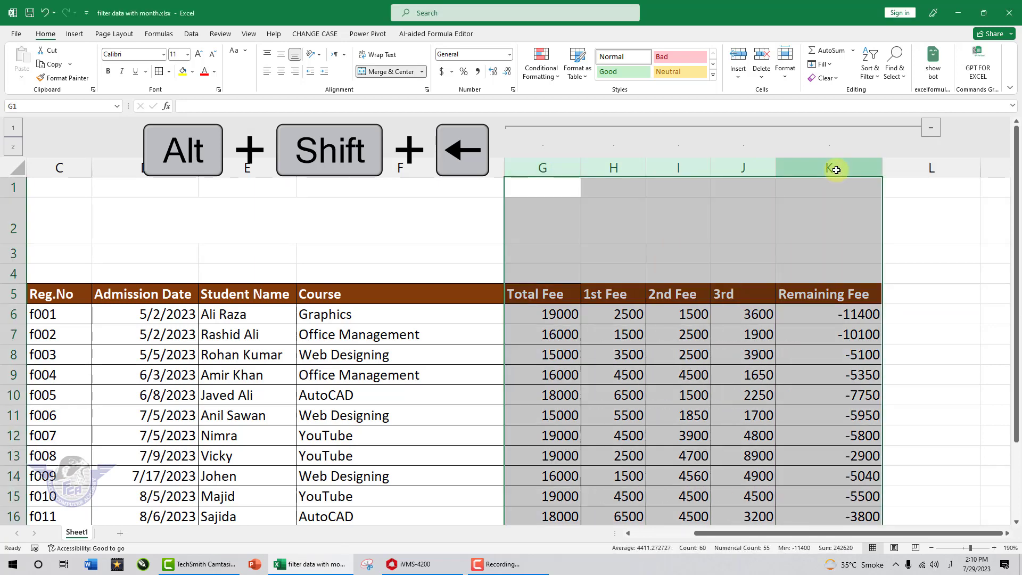
pyautogui.hotkey('alt', 'shift', 'Left')
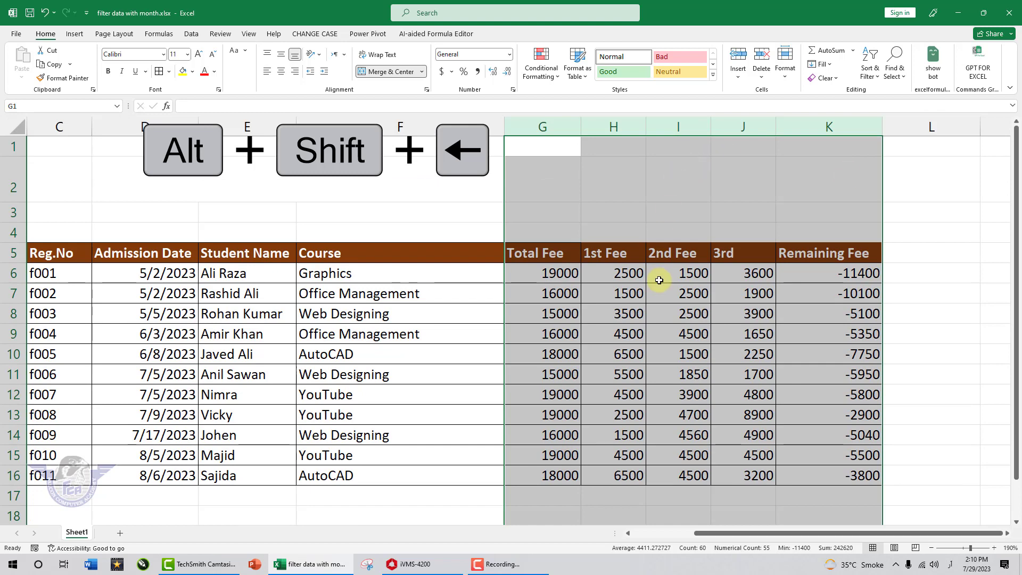
pyautogui.click(564, 313)
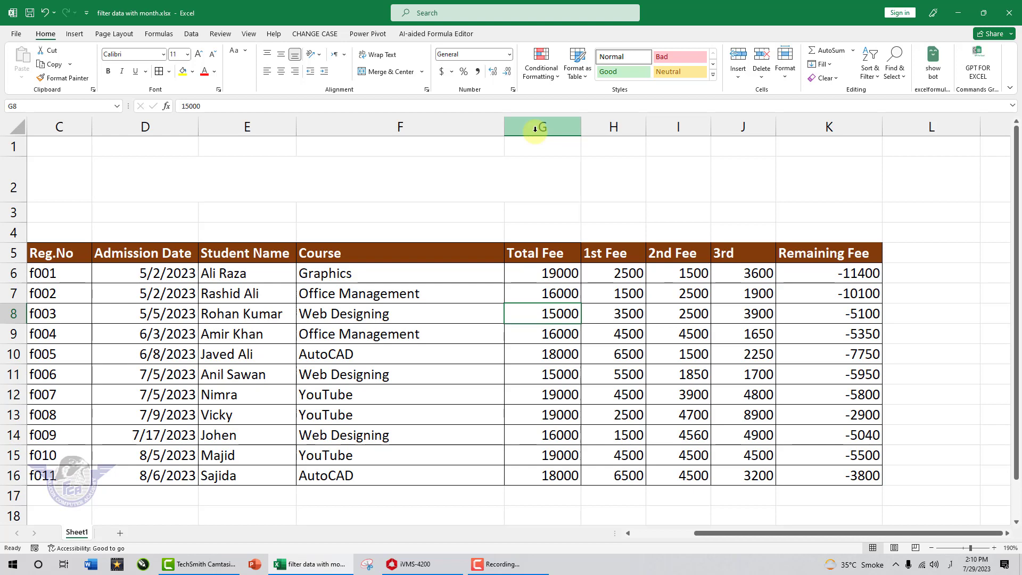
# Group columns G through K again with the Group command, and collapse and re-expand them.
pyautogui.moveTo(535, 129); pyautogui.dragTo(810, 130)
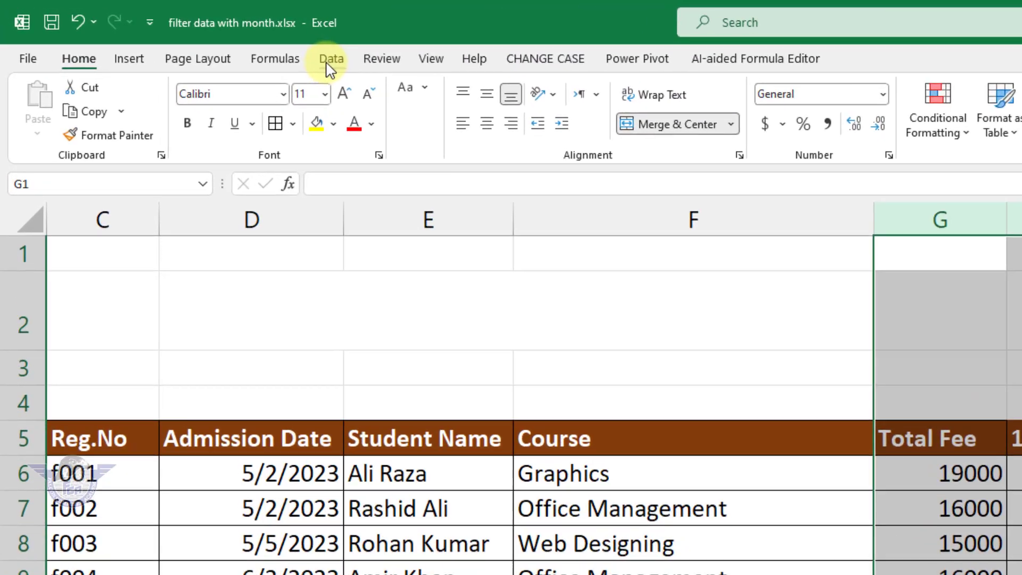
pyautogui.click(189, 34)
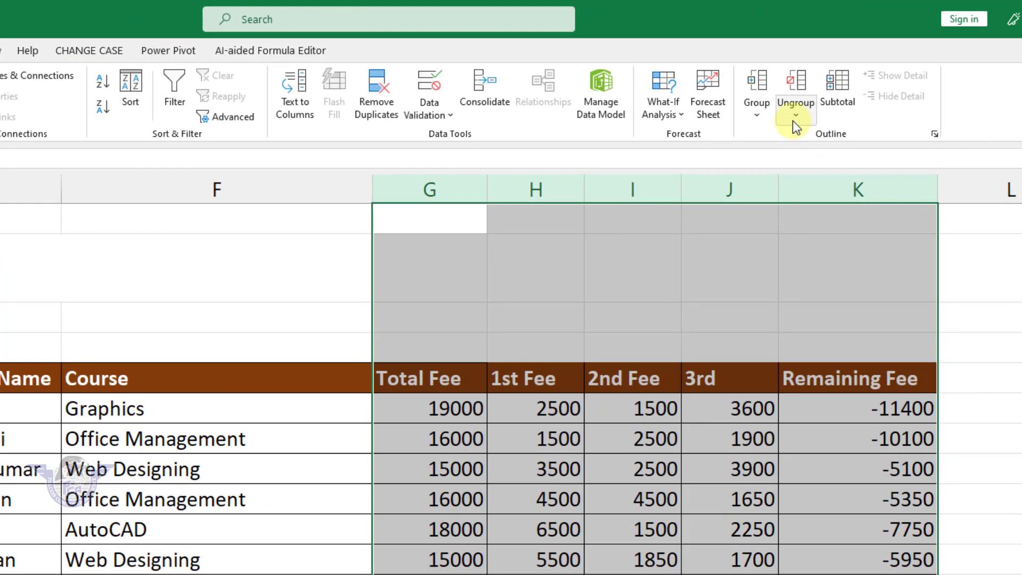
pyautogui.click(746, 122)
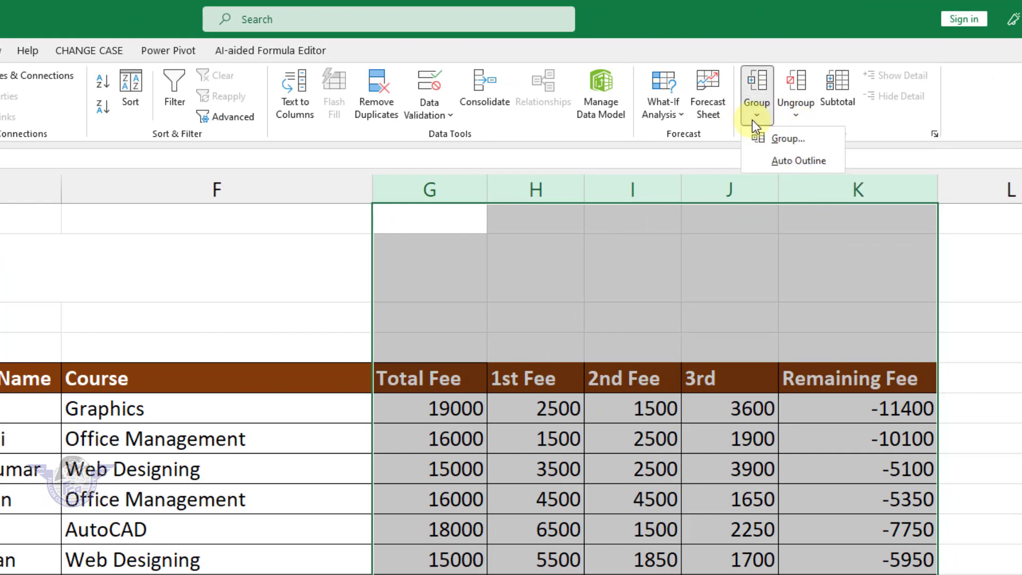
pyautogui.click(774, 143)
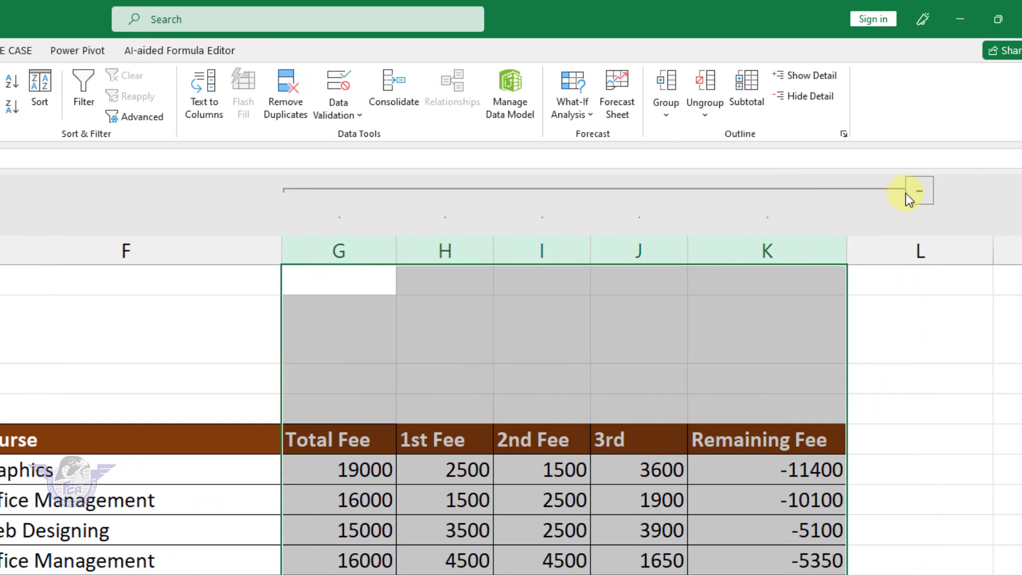
pyautogui.click(920, 191)
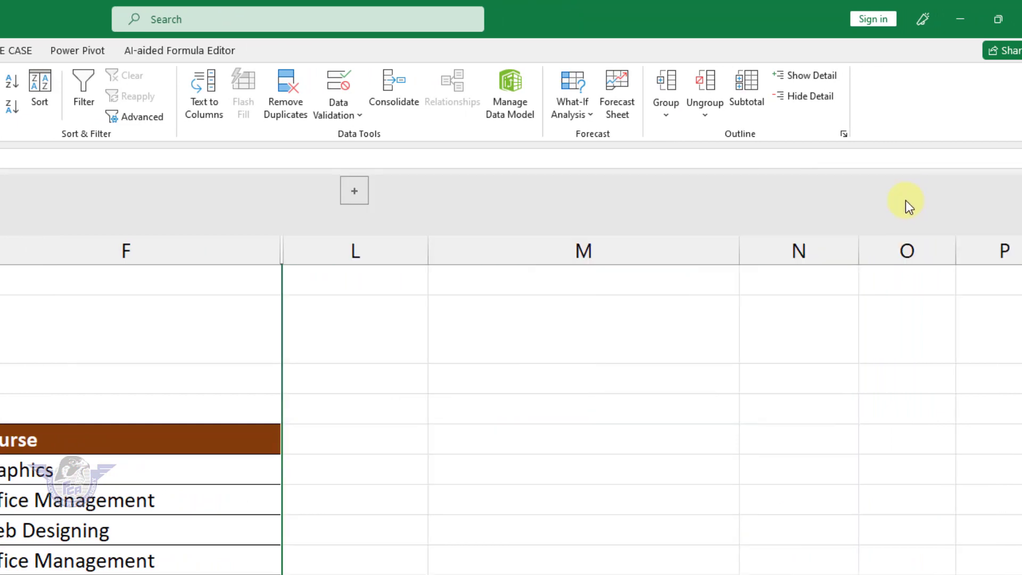
pyautogui.click(356, 196)
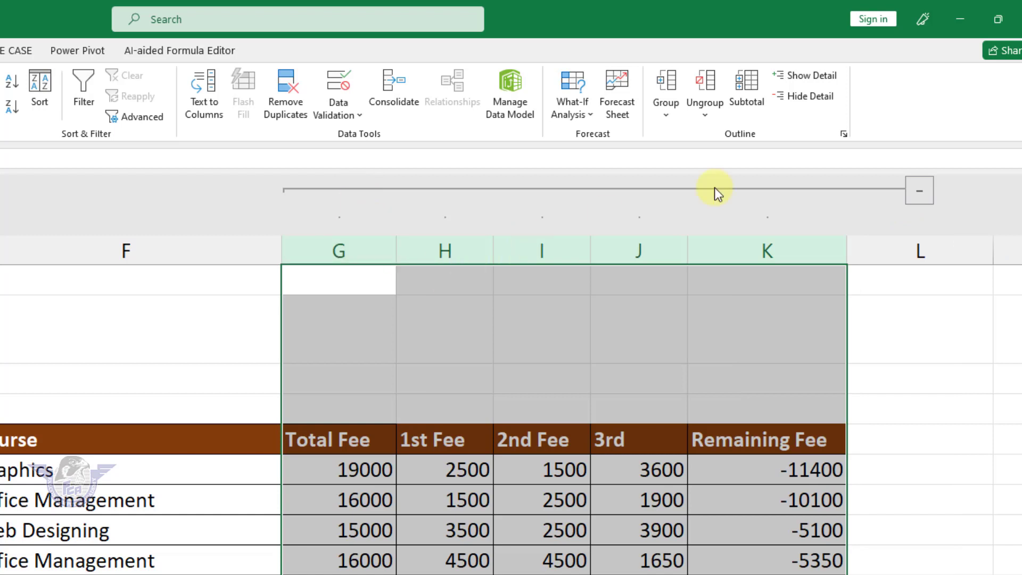
# Remove the grouping from columns G through K with the Ungroup command.
pyautogui.click(707, 124)
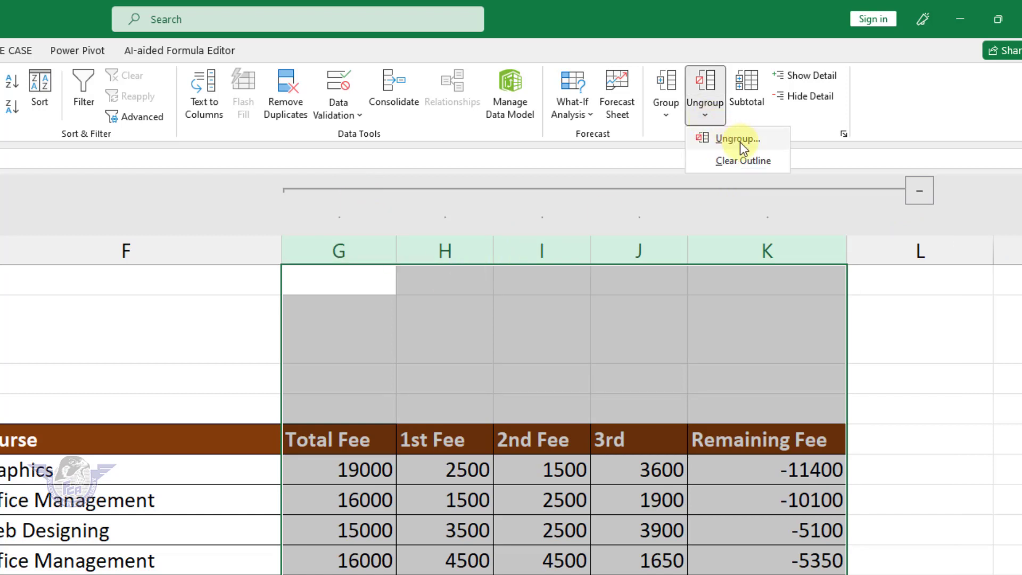
pyautogui.click(738, 139)
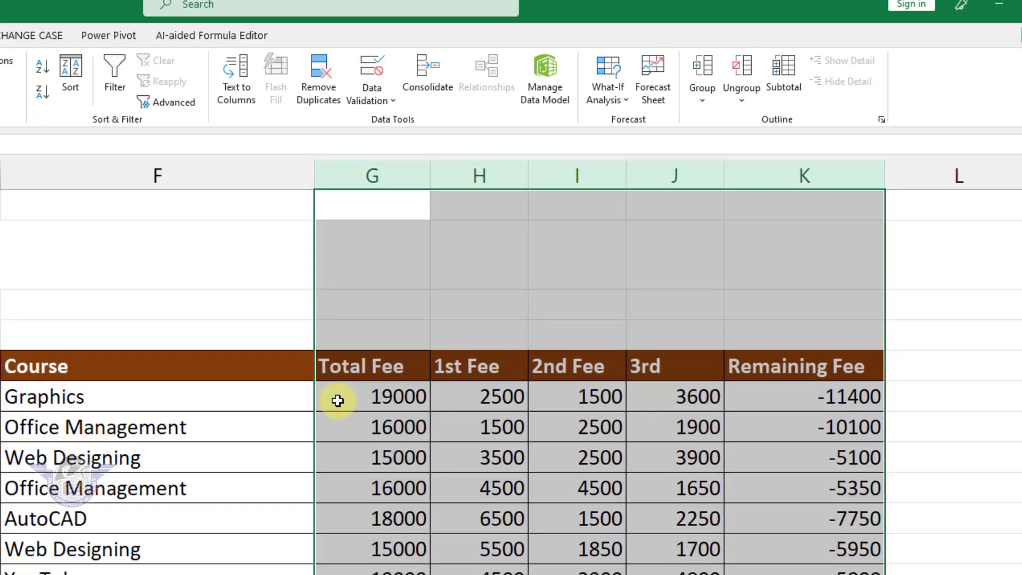
pyautogui.click(338, 401)
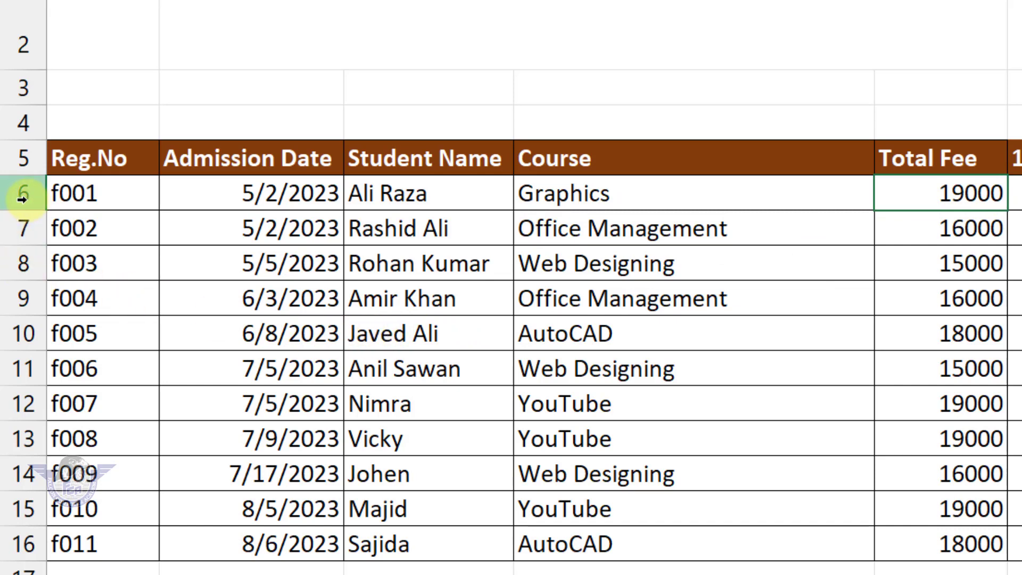
# Group rows 6 through 10 (f001 to f005), and collapse and re-expand the group twice.
pyautogui.moveTo(22, 198); pyautogui.dragTo(19, 334)
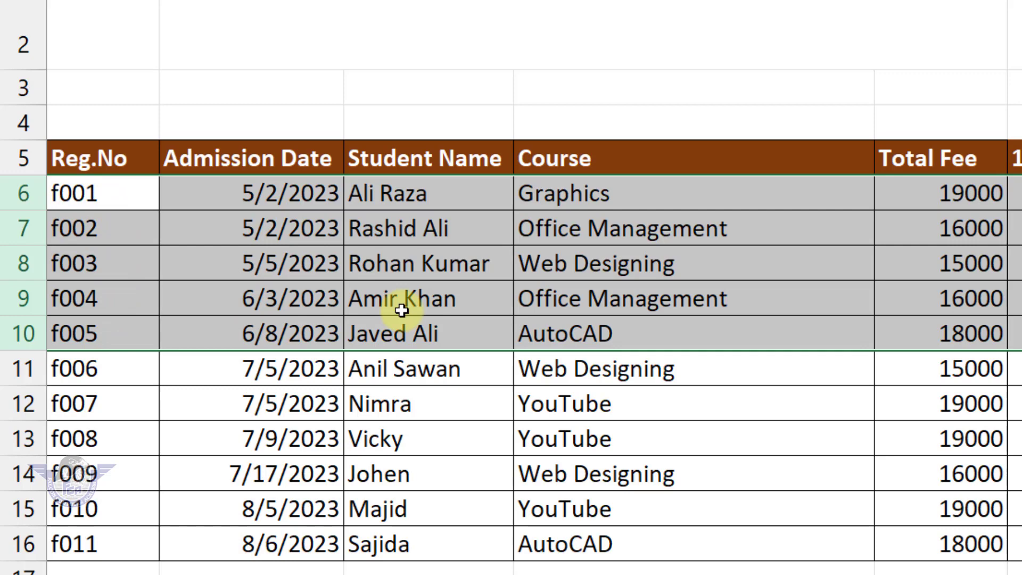
pyautogui.hotkey('alt', 'shift', 'Right')
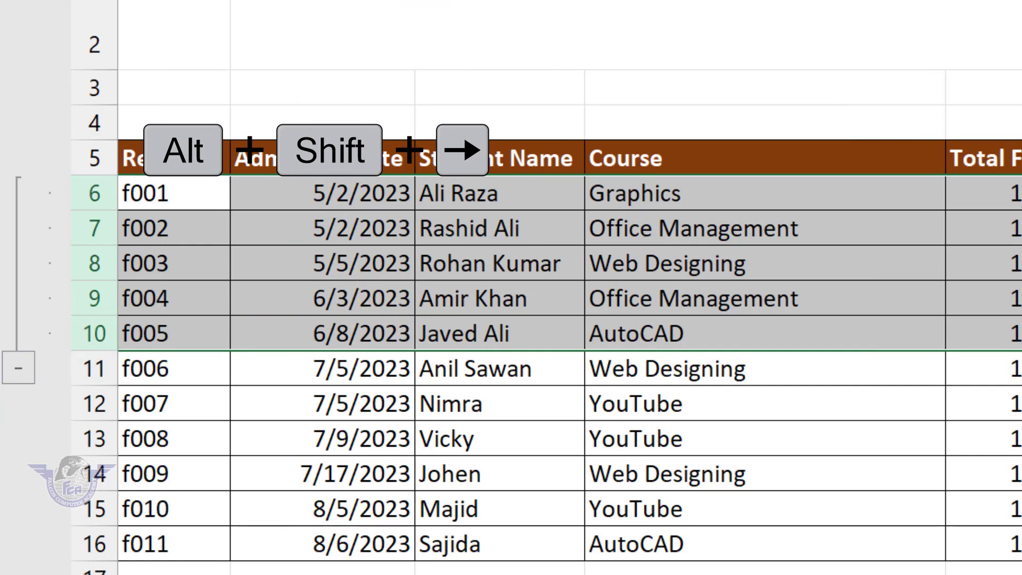
pyautogui.click(18, 369)
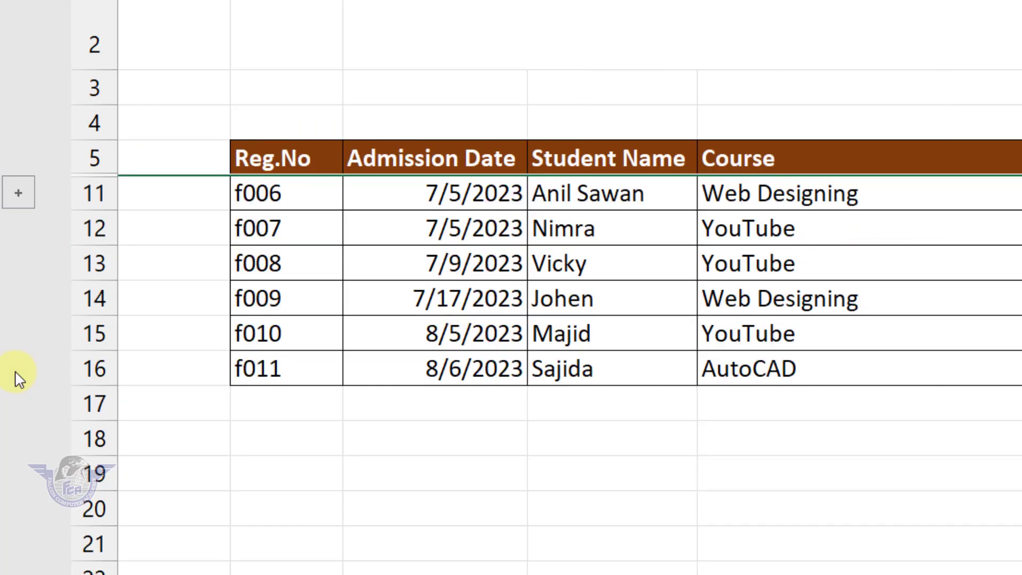
pyautogui.click(19, 201)
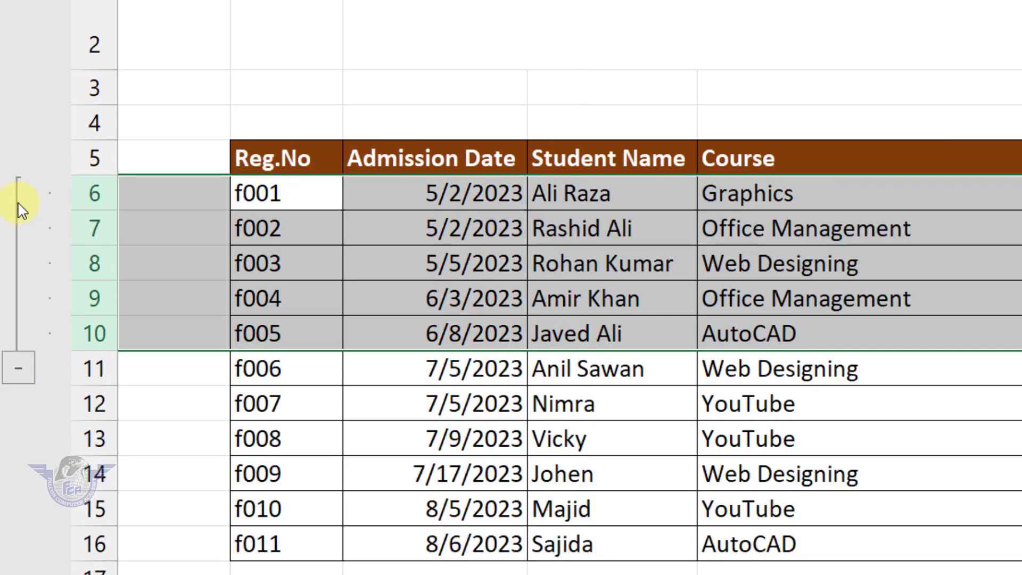
pyautogui.click(20, 373)
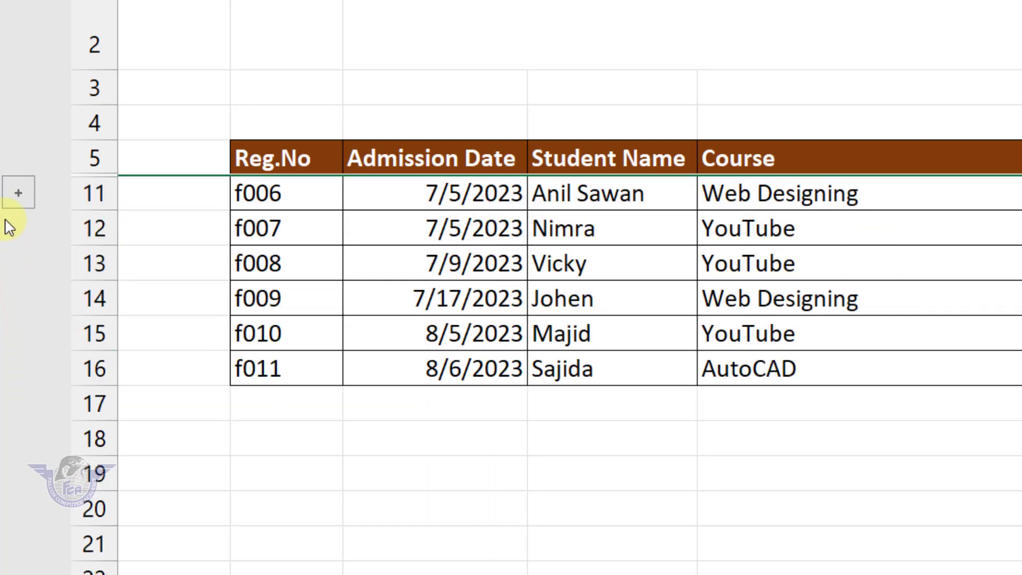
pyautogui.click(23, 201)
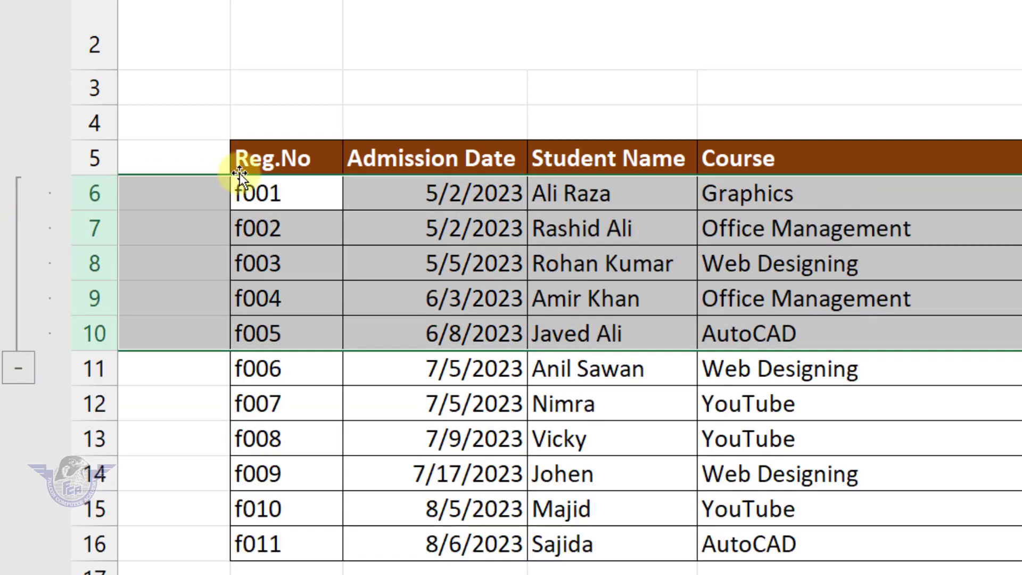
# Ungroup rows 6 through 10 to remove their outline.
pyautogui.moveTo(97, 193); pyautogui.dragTo(85, 333)
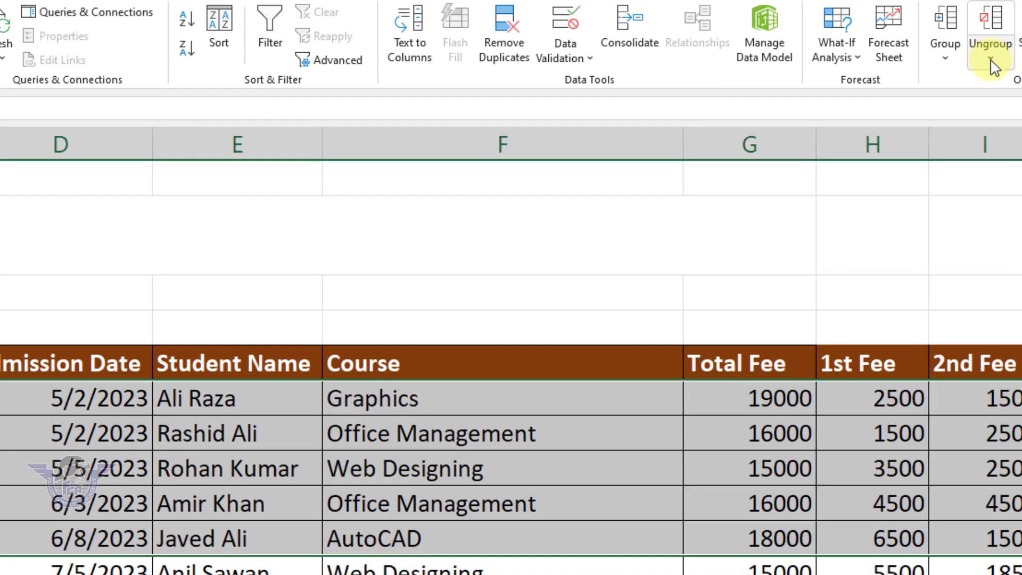
pyautogui.click(990, 53)
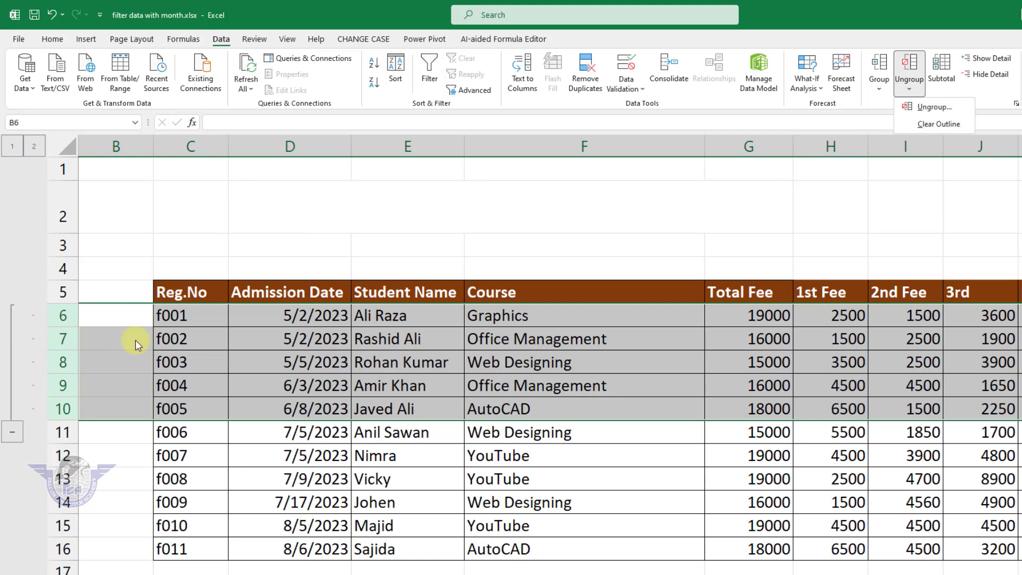
pyautogui.press('Escape')
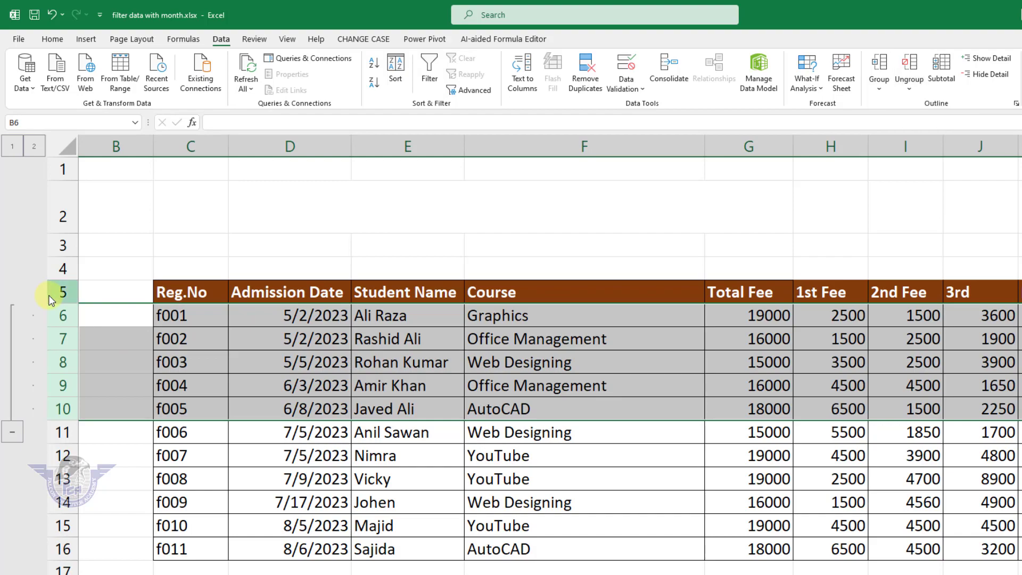
pyautogui.hotkey('alt', 'shift', 'Left')
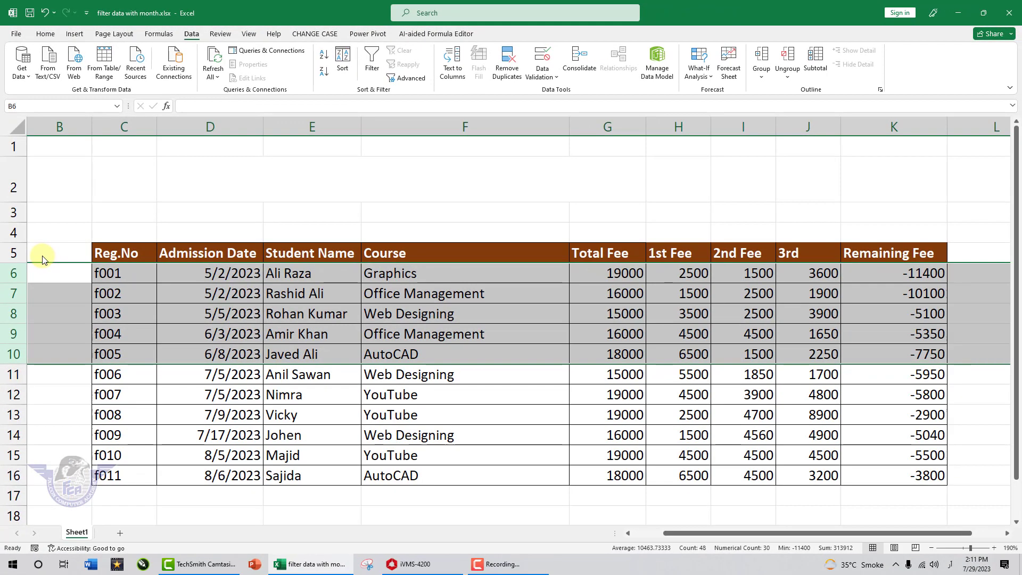
pyautogui.click(147, 308)
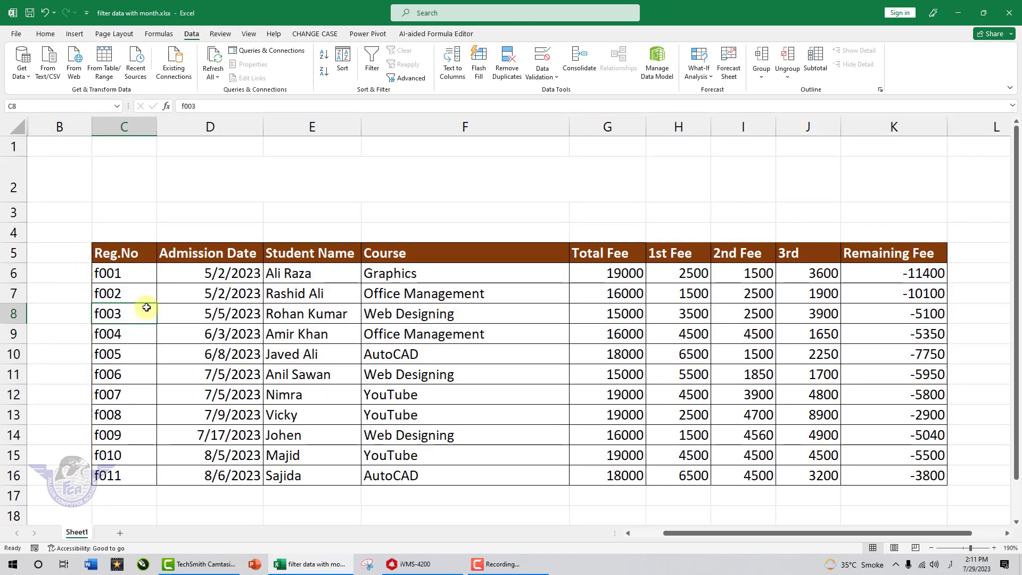